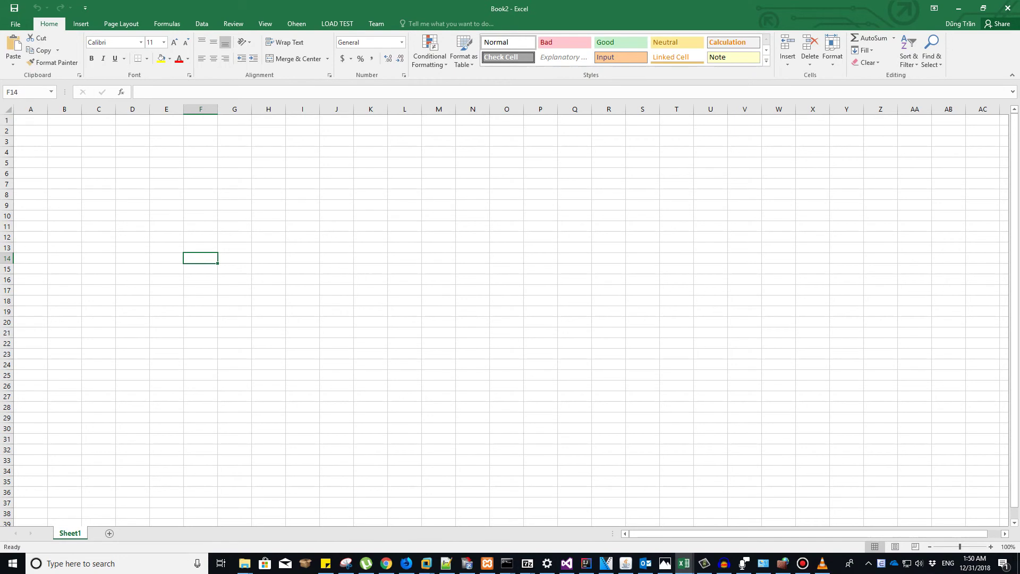
# Step: Switch to Notepad++ and copy the entire list of country names
pyautogui.click(447, 563)
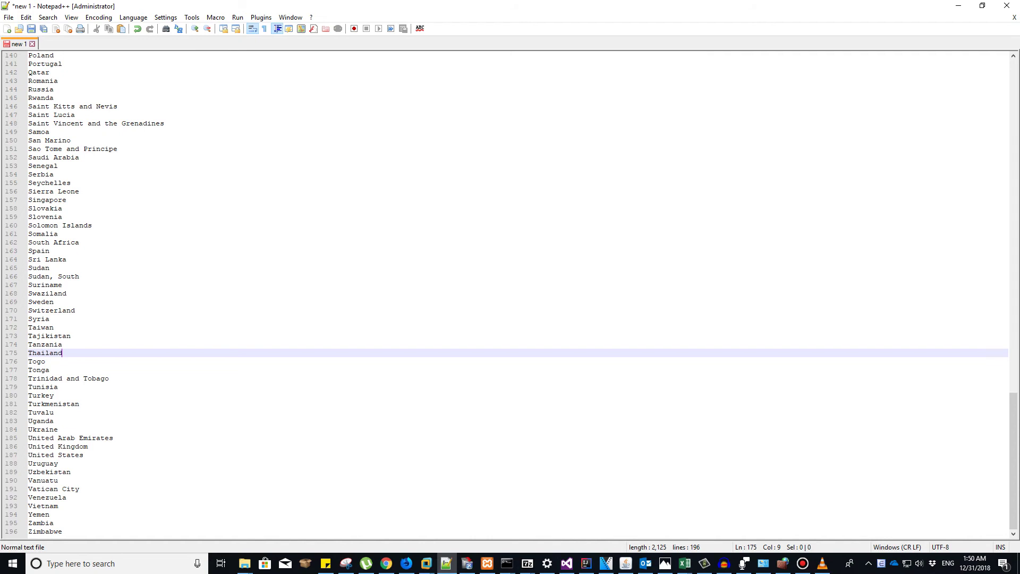
pyautogui.scroll(8, 509, 294)
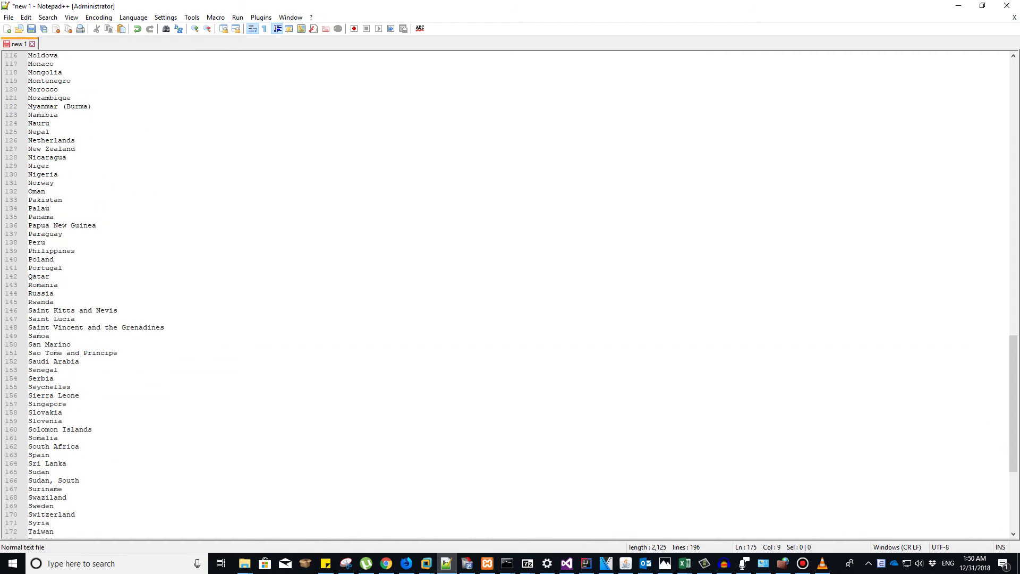
pyautogui.click(58, 114)
pyautogui.scroll(6, 509, 294)
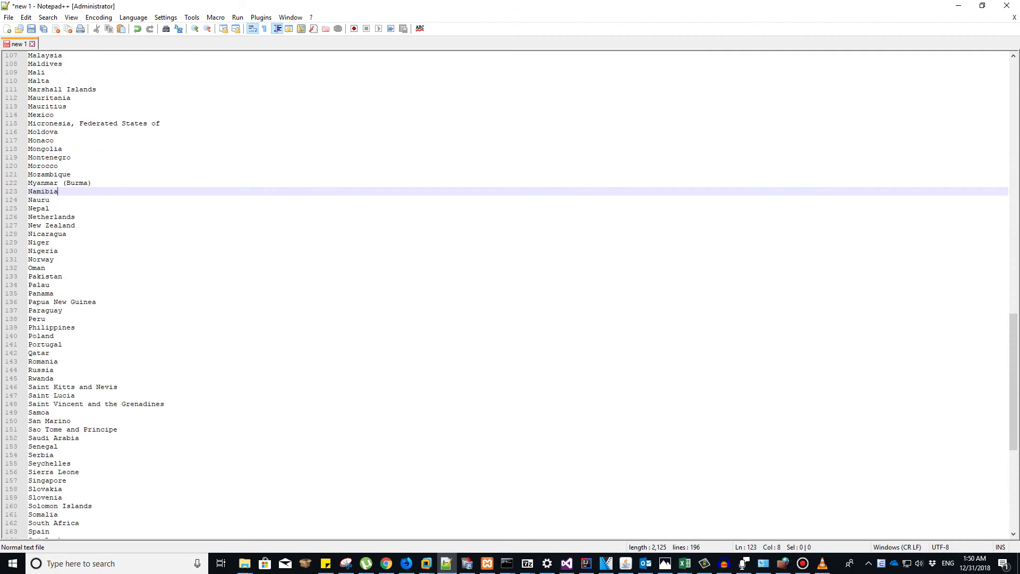
pyautogui.click(45, 149)
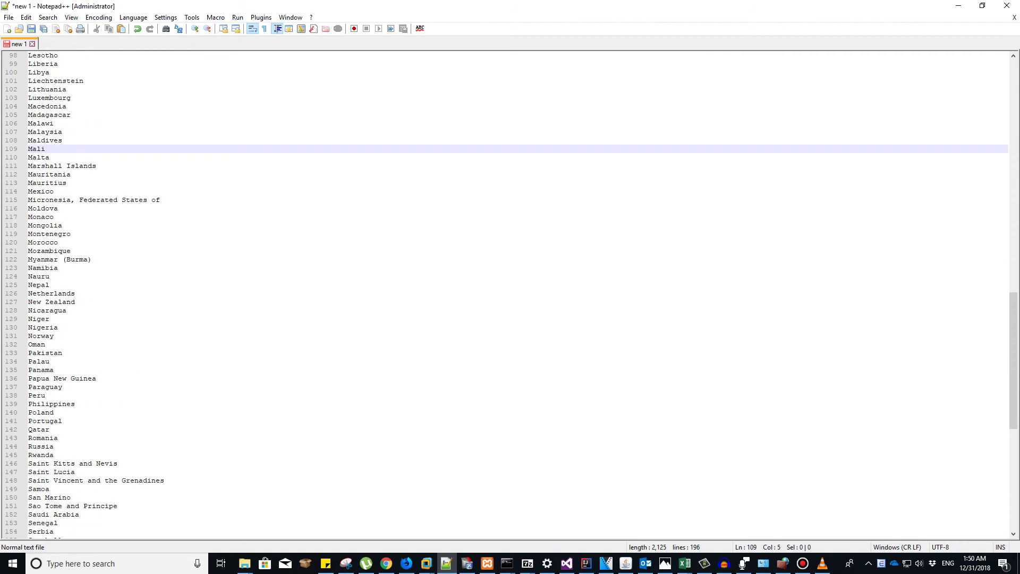
pyautogui.hotkey('ctrl', 'a')
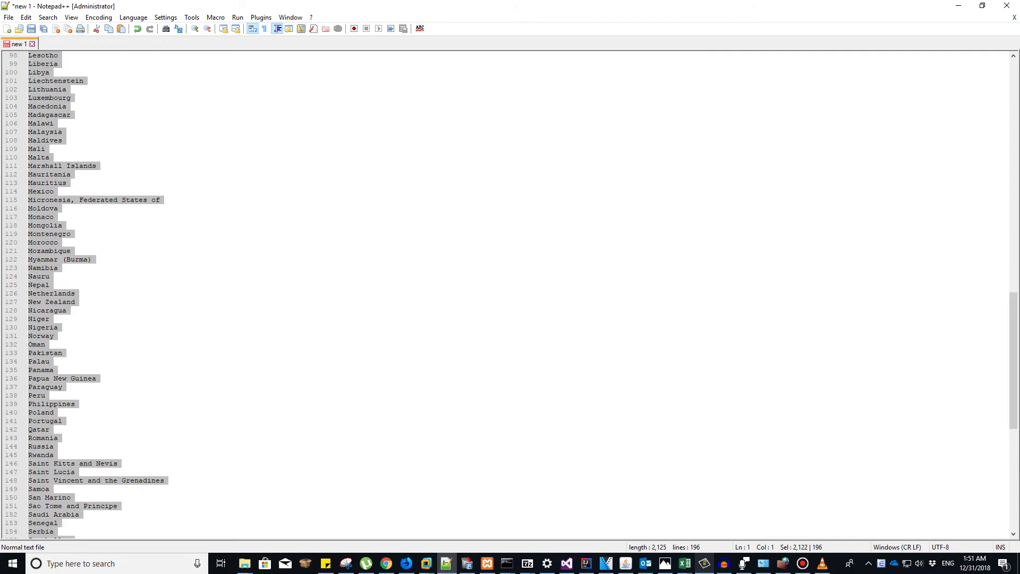
# Step: Switch back to Excel and paste the country list into column A of Sheet1, starting at cell A1
pyautogui.moveTo(685, 564)
pyautogui.click(736, 514)
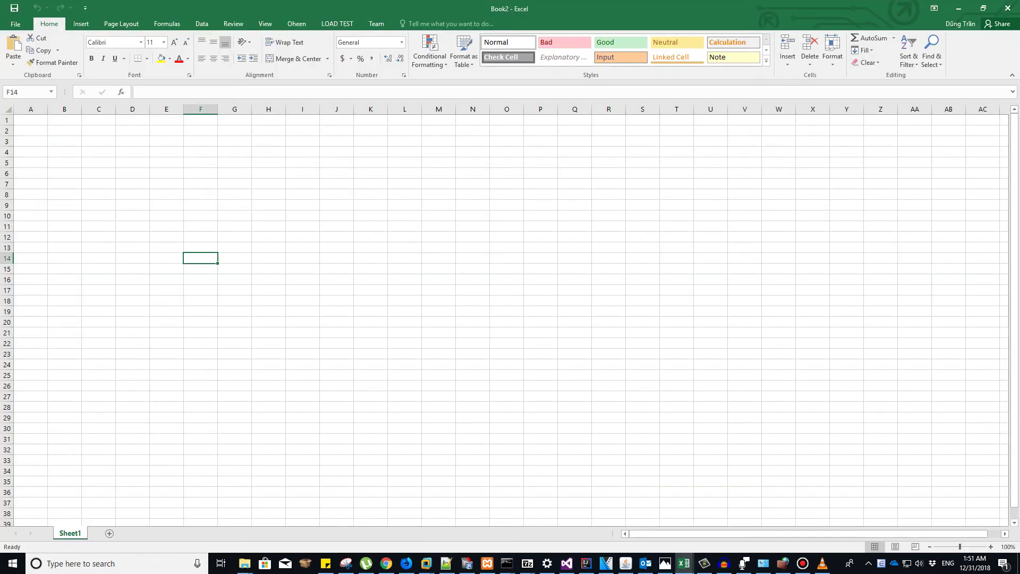
pyautogui.click(31, 120)
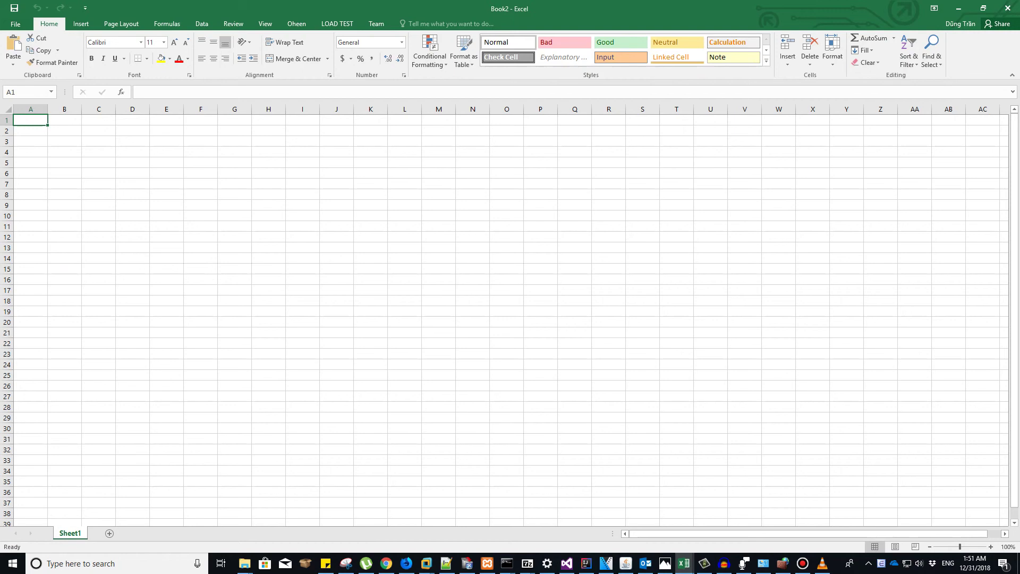
pyautogui.hotkey('ctrl', 'v')
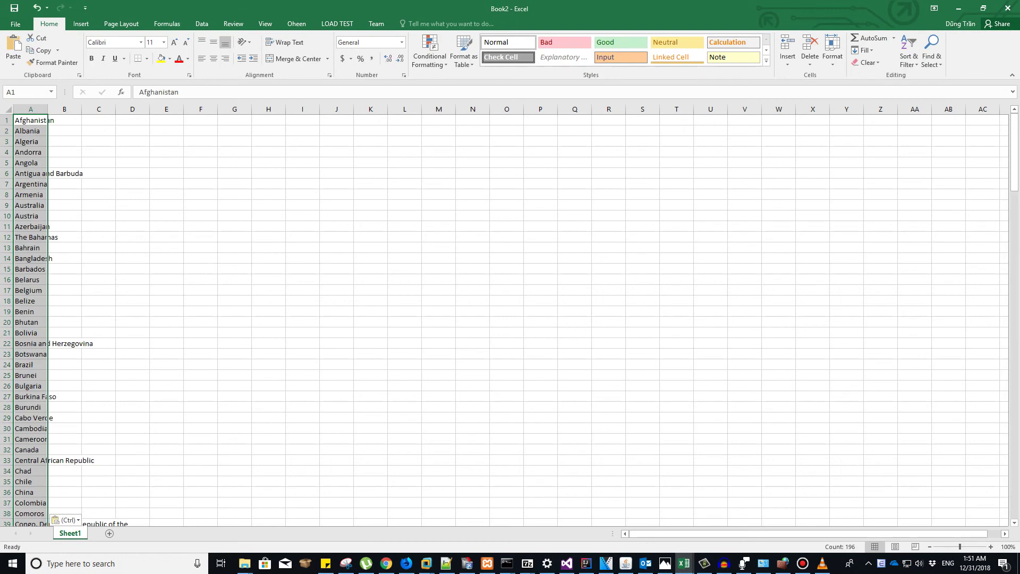
# Step: Define the name "countries" for the pasted country list in A1:A196
pyautogui.scroll(-20, 510, 319)
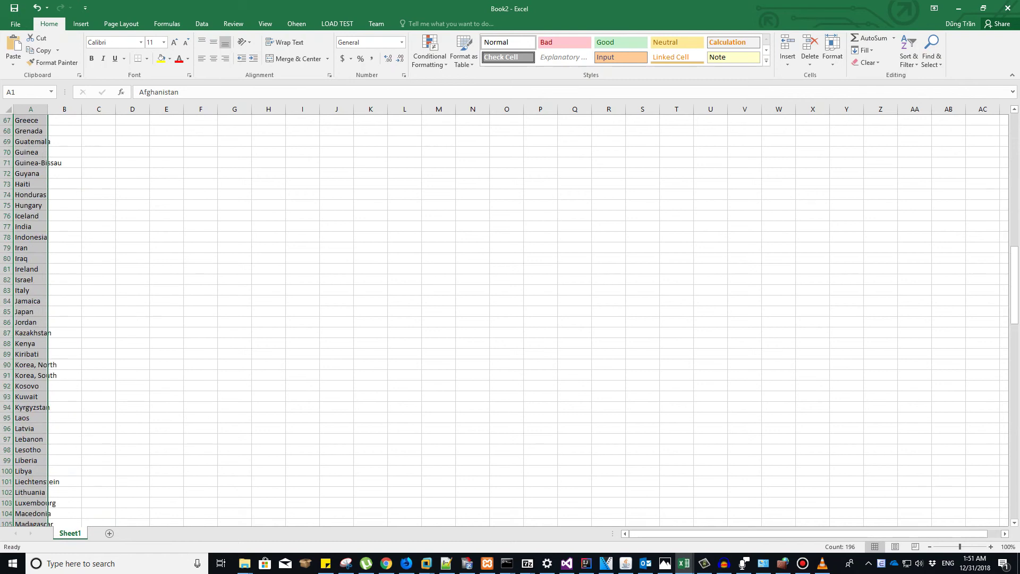
pyautogui.scroll(-20, 510, 319)
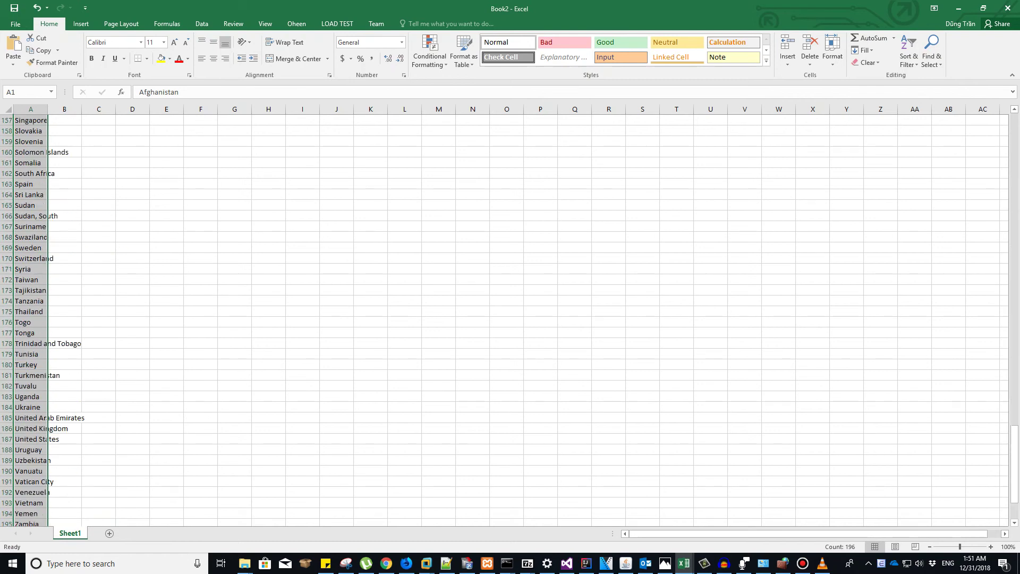
pyautogui.scroll(-6, 510, 319)
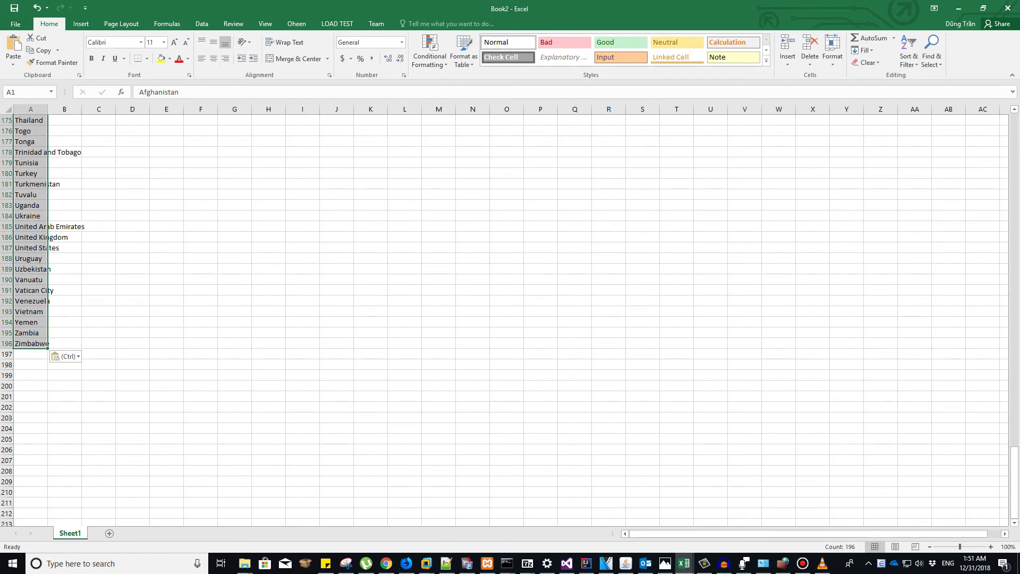
pyautogui.scroll(20, 510, 319)
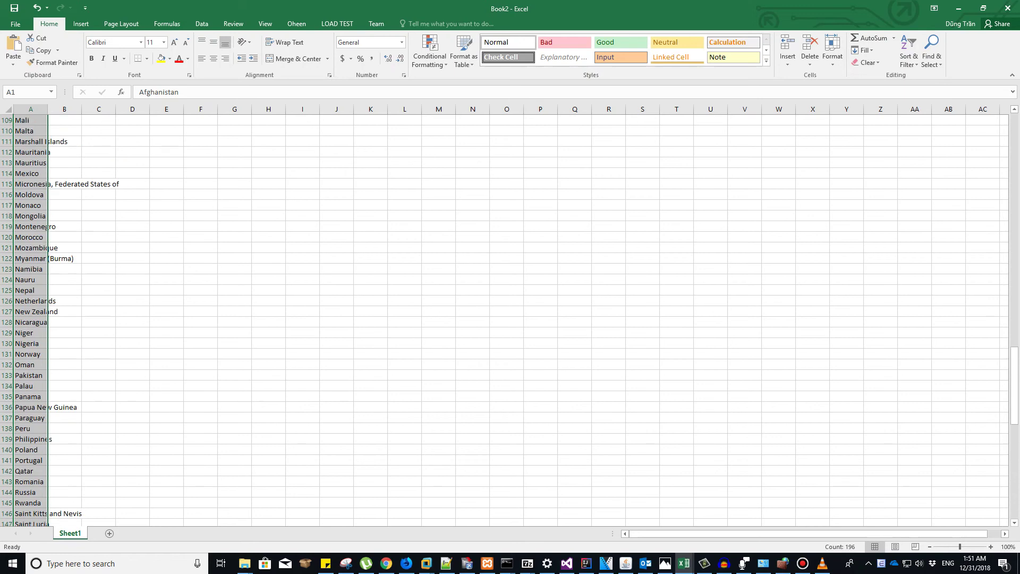
pyautogui.scroll(-19, 510, 319)
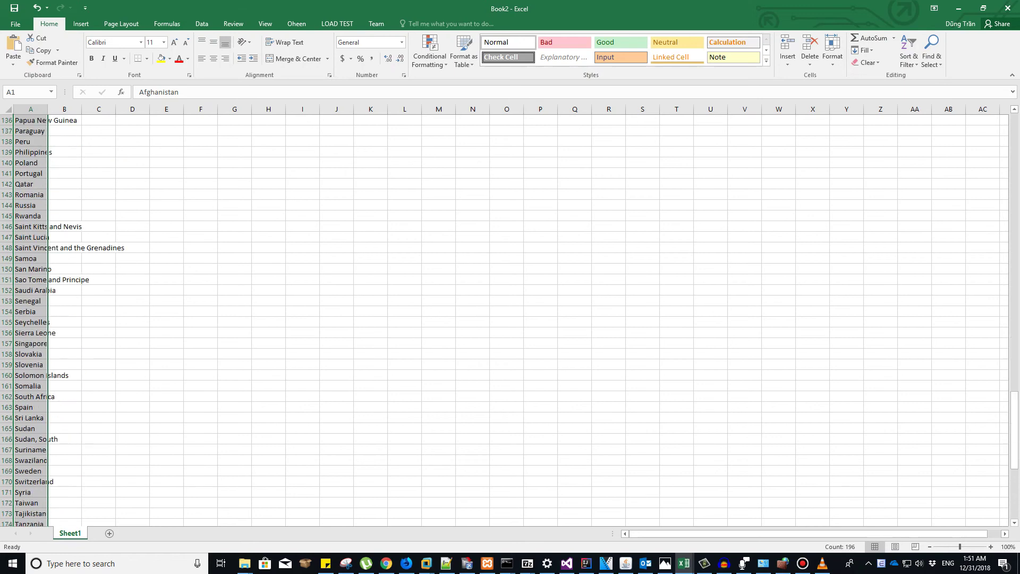
pyautogui.scroll(5, 510, 319)
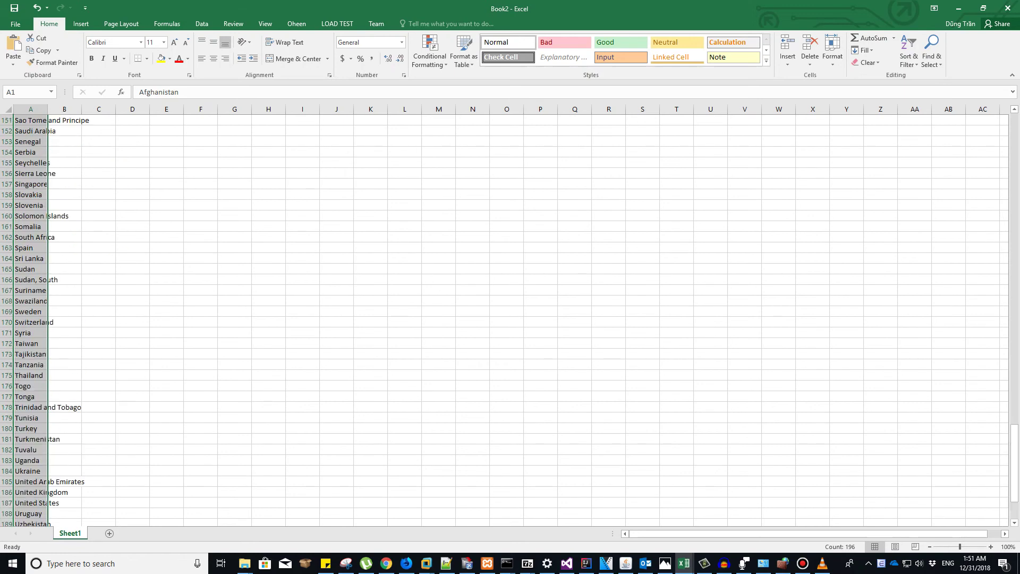
pyautogui.click(26, 92)
pyautogui.write('countries')
pyautogui.press('Return')
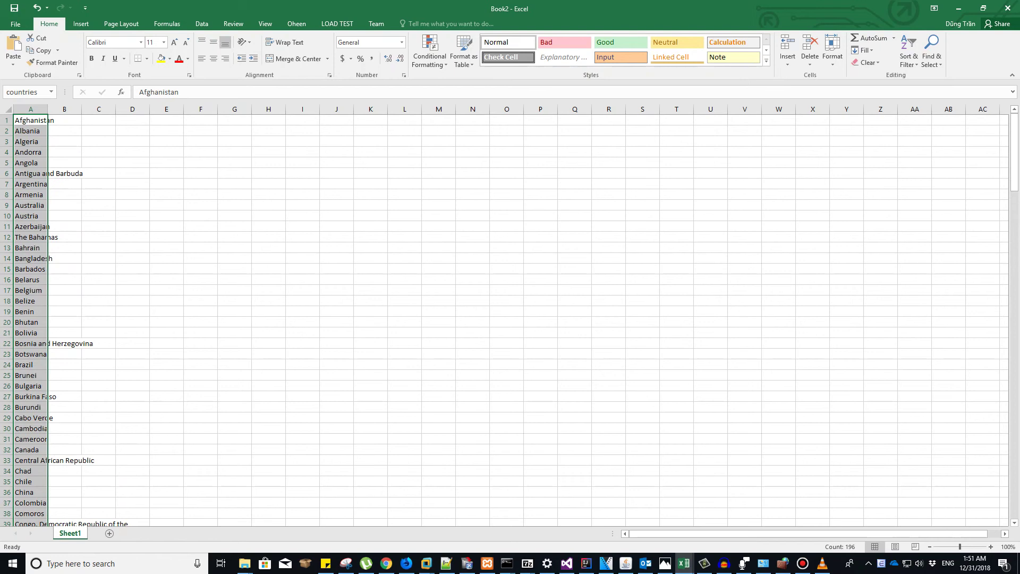
pyautogui.click(302, 183)
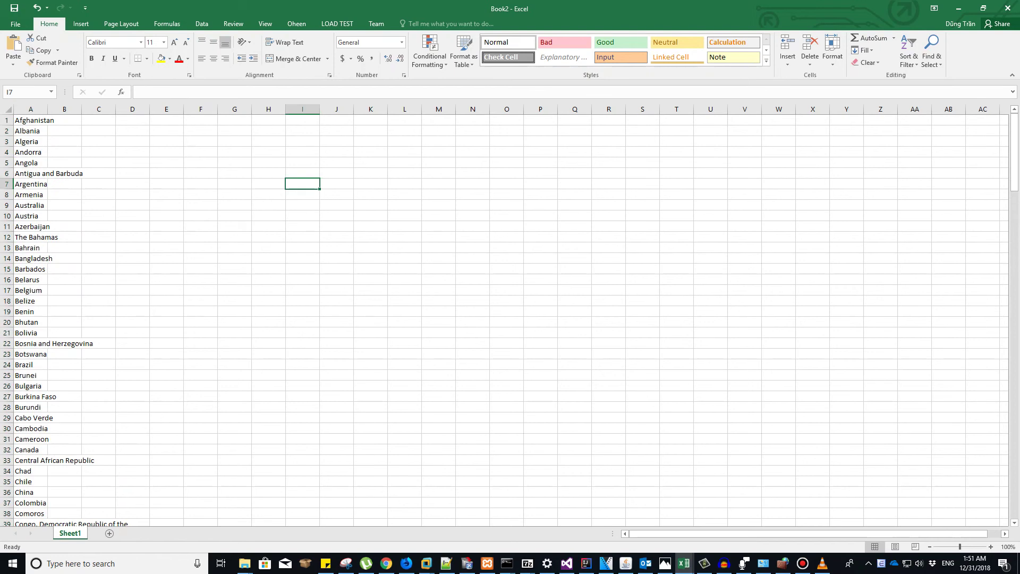
pyautogui.click(405, 173)
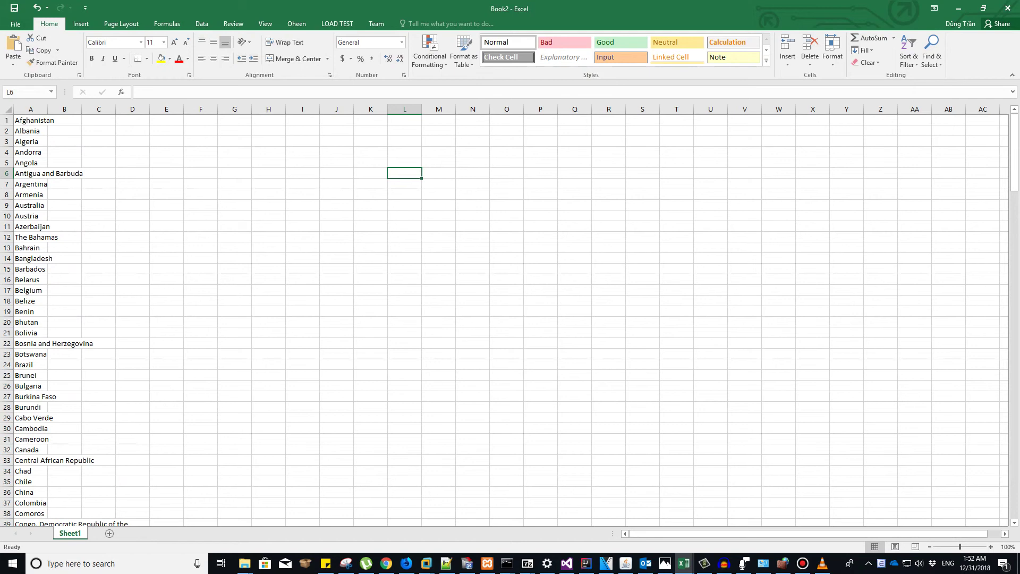
pyautogui.moveTo(404, 173); pyautogui.dragTo(438, 460)
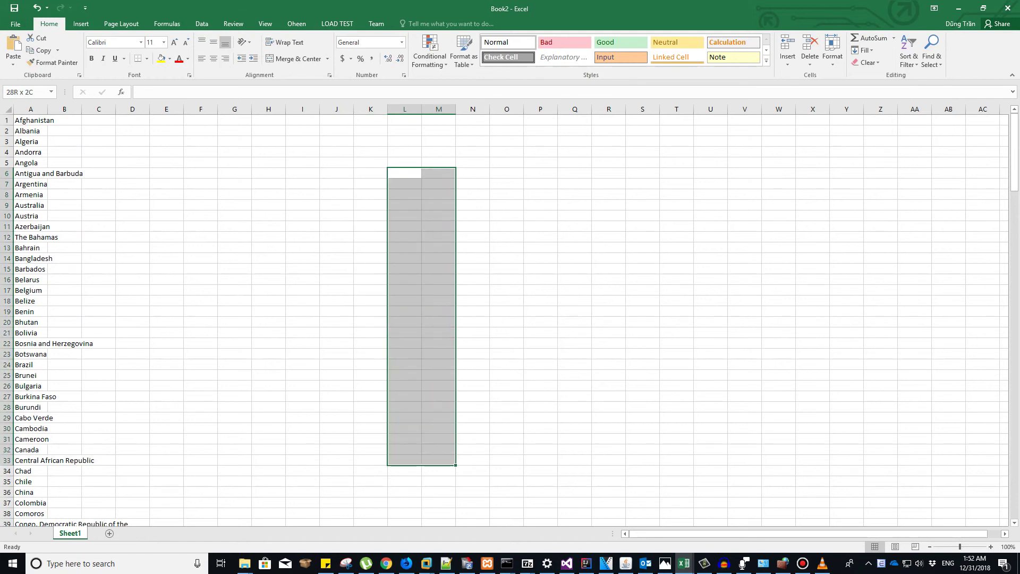
pyautogui.click(371, 195)
pyautogui.moveTo(336, 174); pyautogui.dragTo(608, 365)
pyautogui.click(405, 343)
pyautogui.moveTo(336, 184); pyautogui.dragTo(608, 354)
pyautogui.click(438, 354)
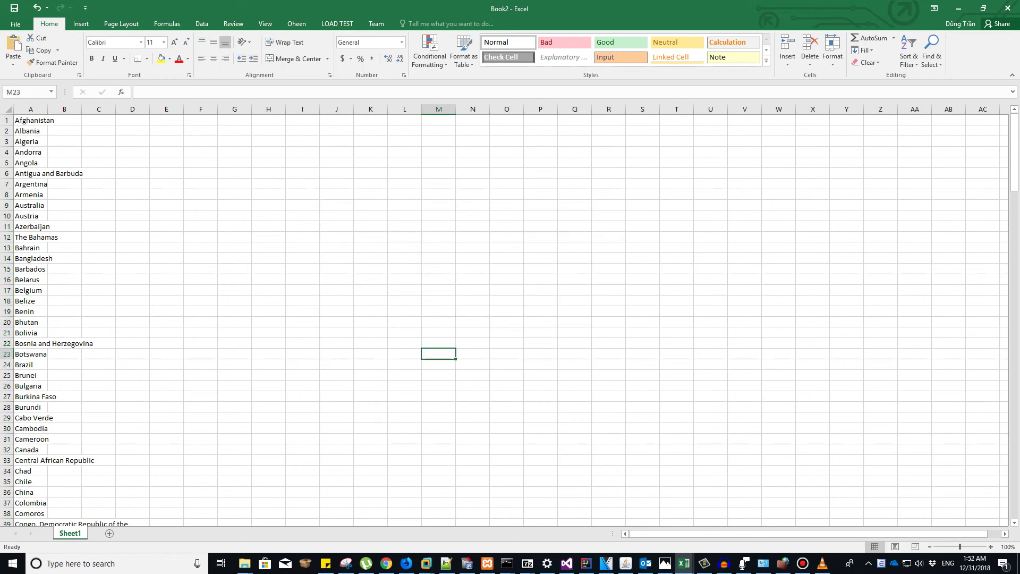
# Step: Apply the Oheen add-in's suggestion drop-down to cells L7:L40, choosing the named range countries as its source
pyautogui.moveTo(405, 184); pyautogui.dragTo(405, 513)
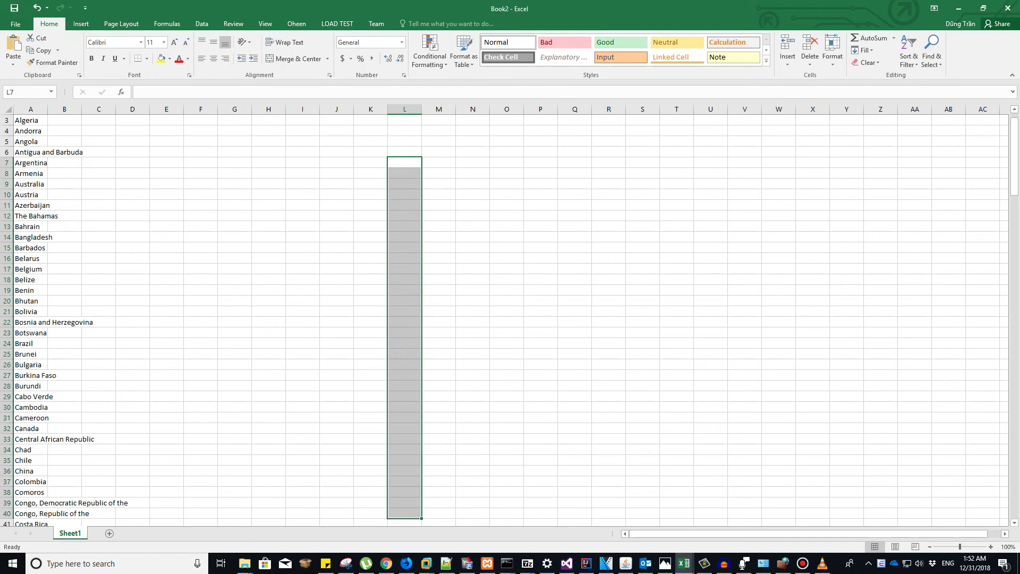
pyautogui.scroll(-2, 510, 320)
pyautogui.scroll(3, 510, 320)
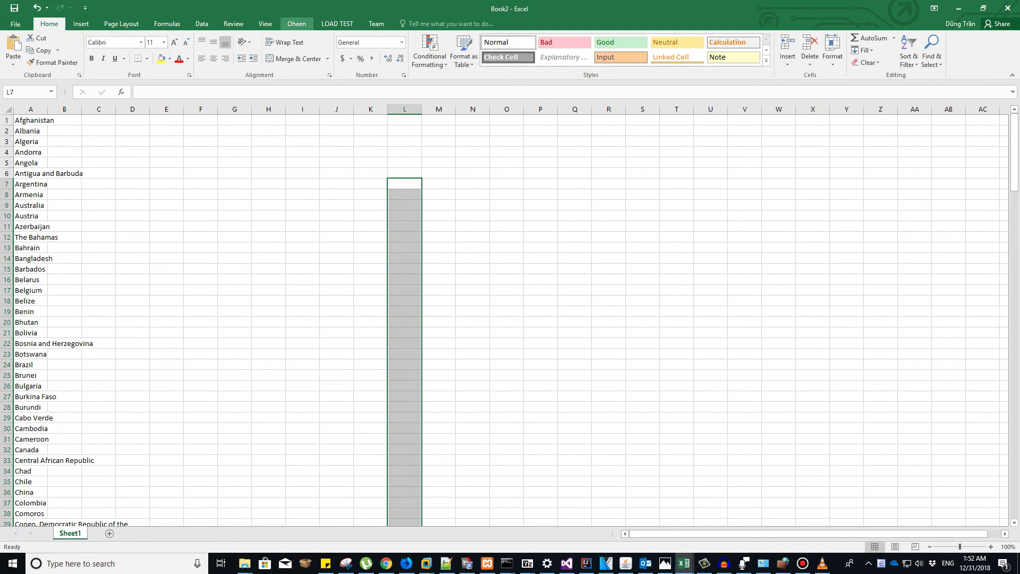
pyautogui.click(297, 23)
pyautogui.click(68, 38)
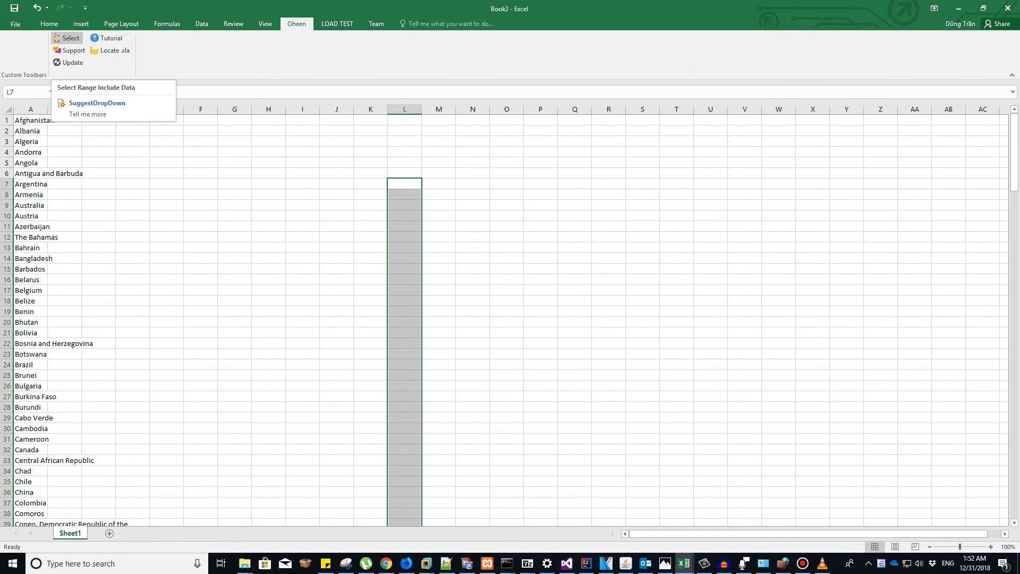
pyautogui.click(80, 86)
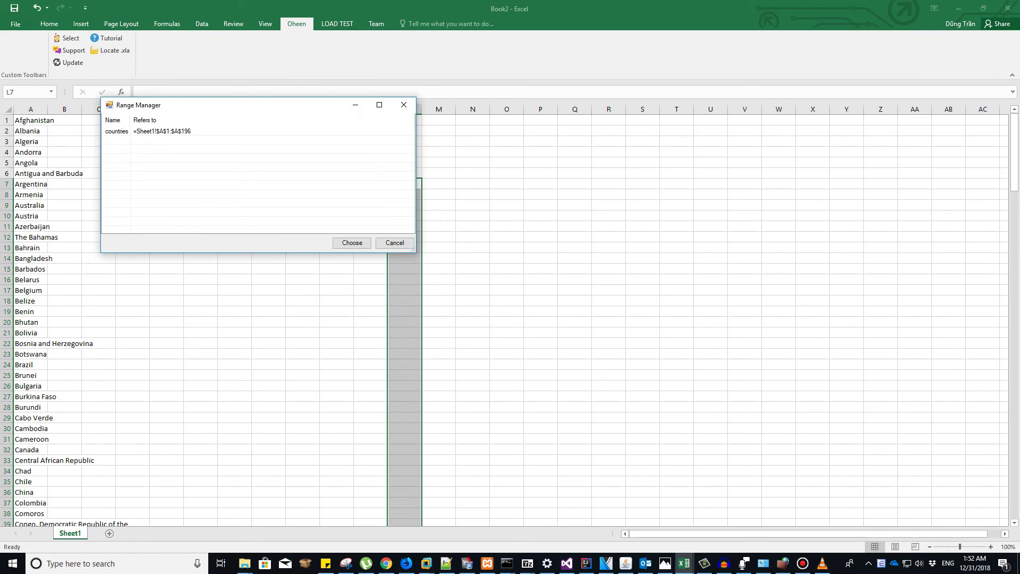
pyautogui.click(162, 131)
pyautogui.click(351, 242)
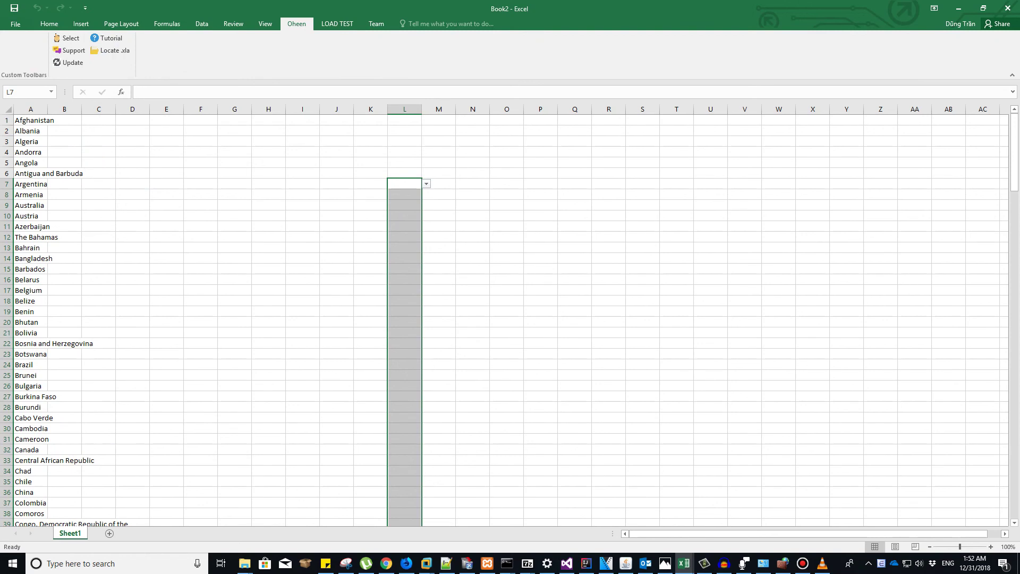
# Step: Filter the suggestion list in cell L7 with "au" and enter Australia from the matches
pyautogui.click(404, 184)
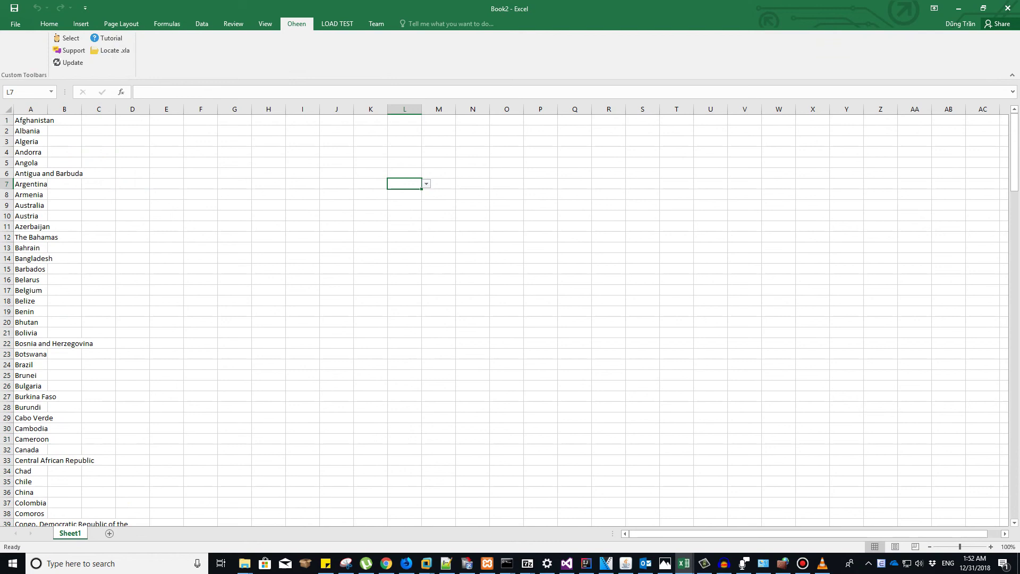
pyautogui.press('F2')
pyautogui.write('au')
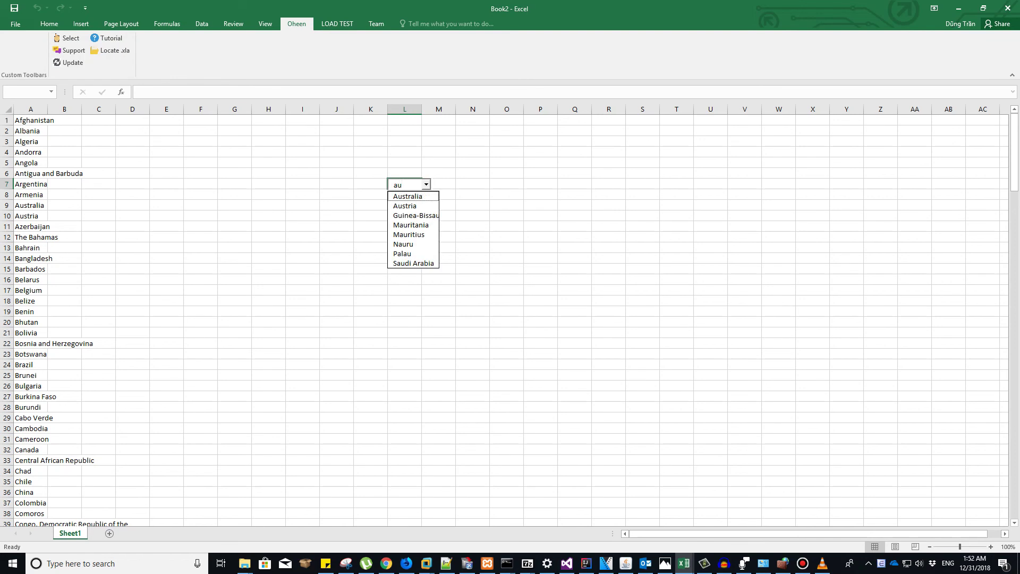
pyautogui.press('Down')
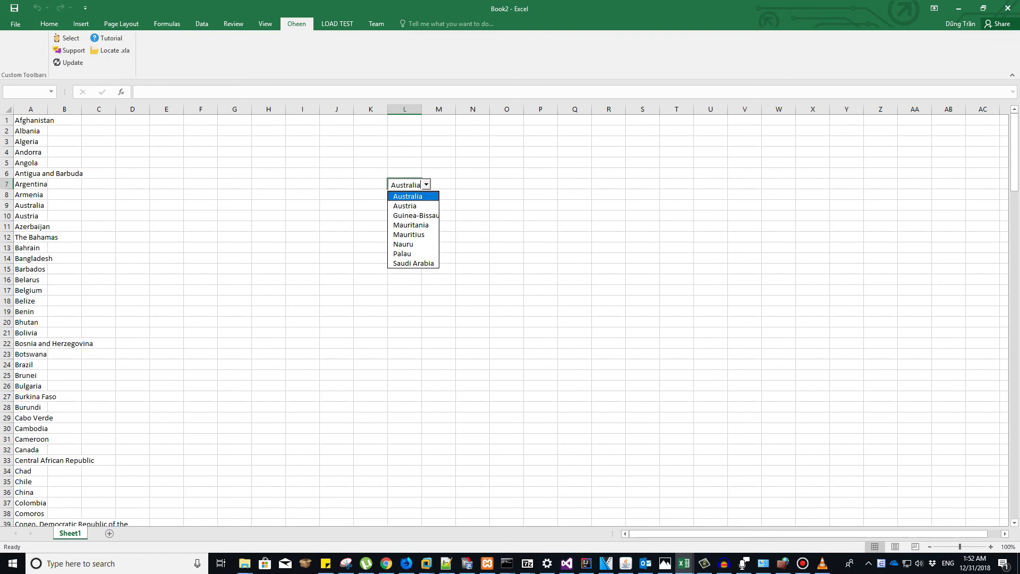
pyautogui.press('Return')
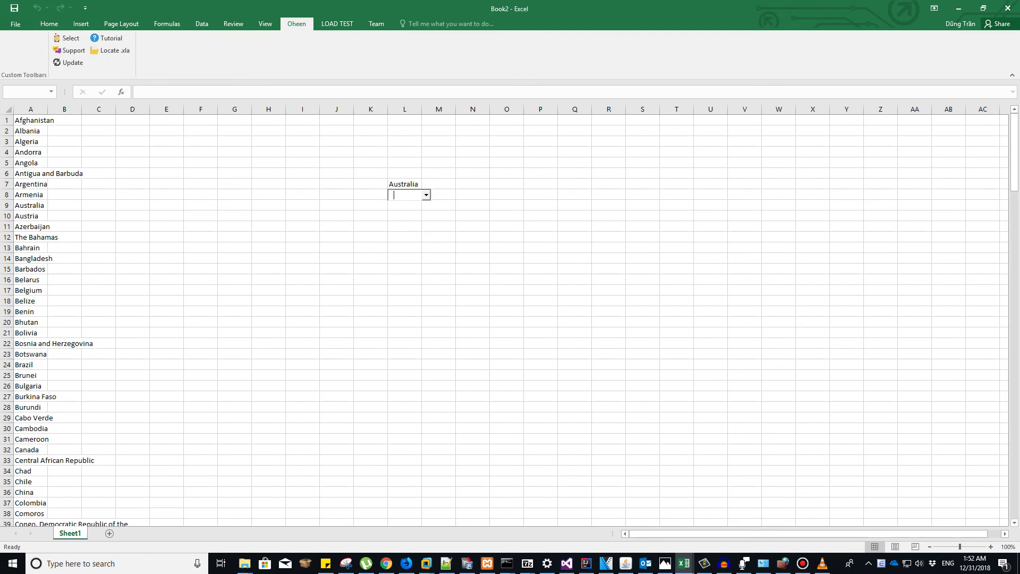
# Step: Filter the suggestion list in cell L8 with "bang" and enter Bangladesh
pyautogui.write('ba')
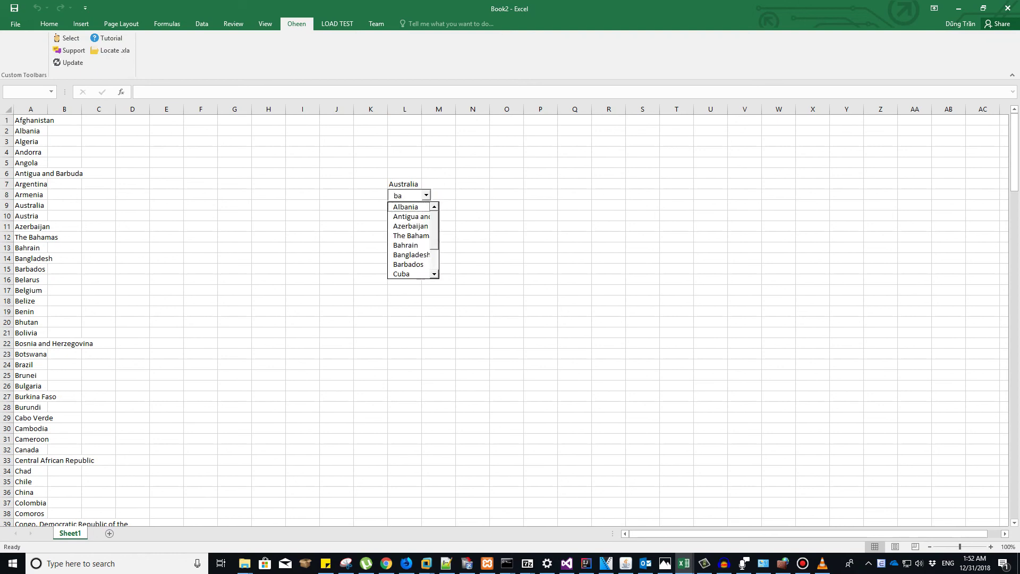
pyautogui.write('ng')
pyautogui.press('Return')
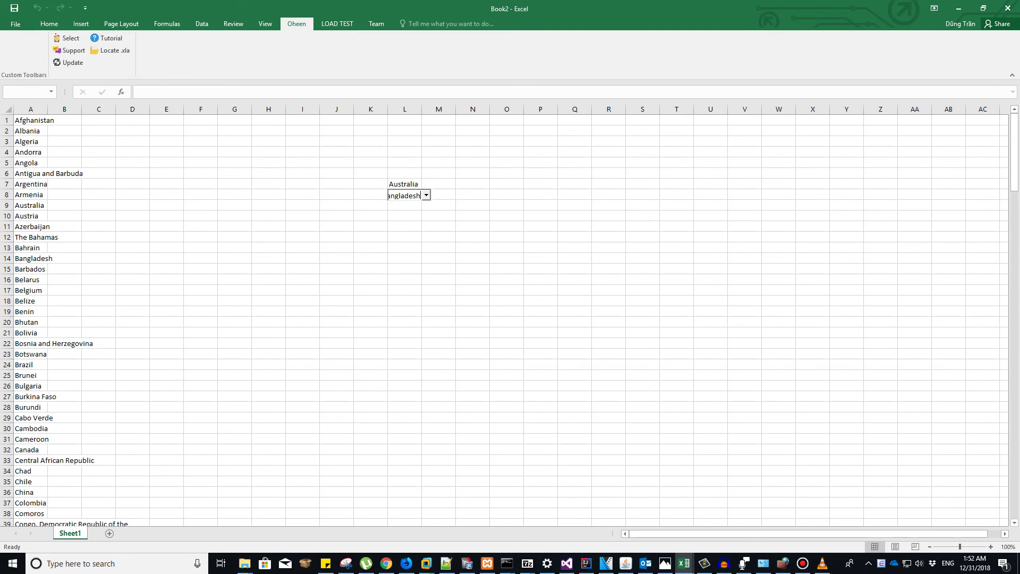
pyautogui.press('Return')
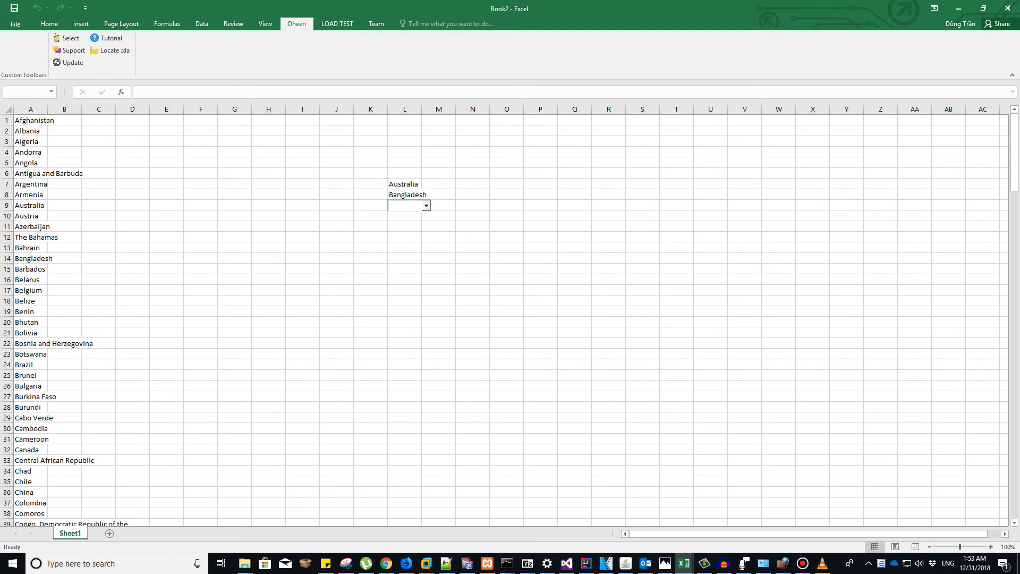
# Step: Filter the suggestion list in cell L9 with "can" and enter Canada from the matches
pyautogui.write('can')
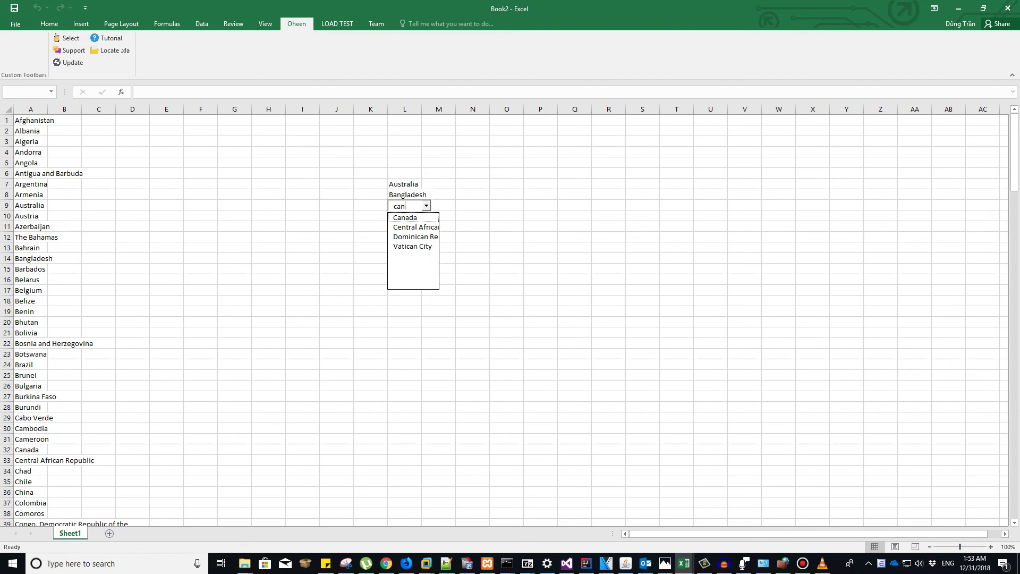
pyautogui.press('Down')
pyautogui.press('Return')
pyautogui.press('Return')
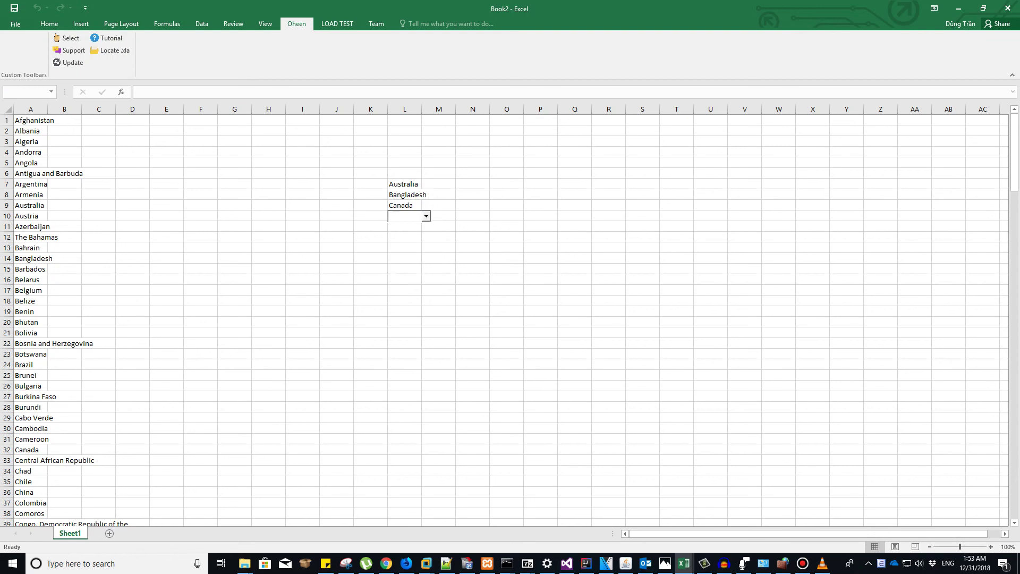